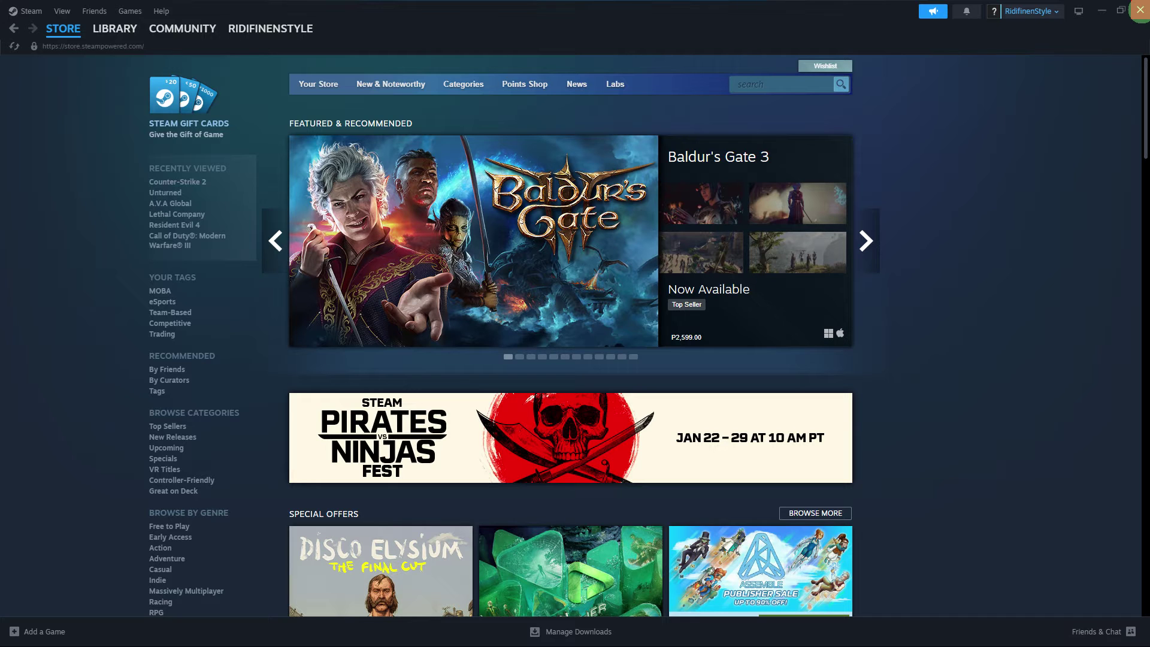
Step: Filter Task Manager's processes by 'steam' and end the Steam Client WebHelper task
left_click(1140, 10)
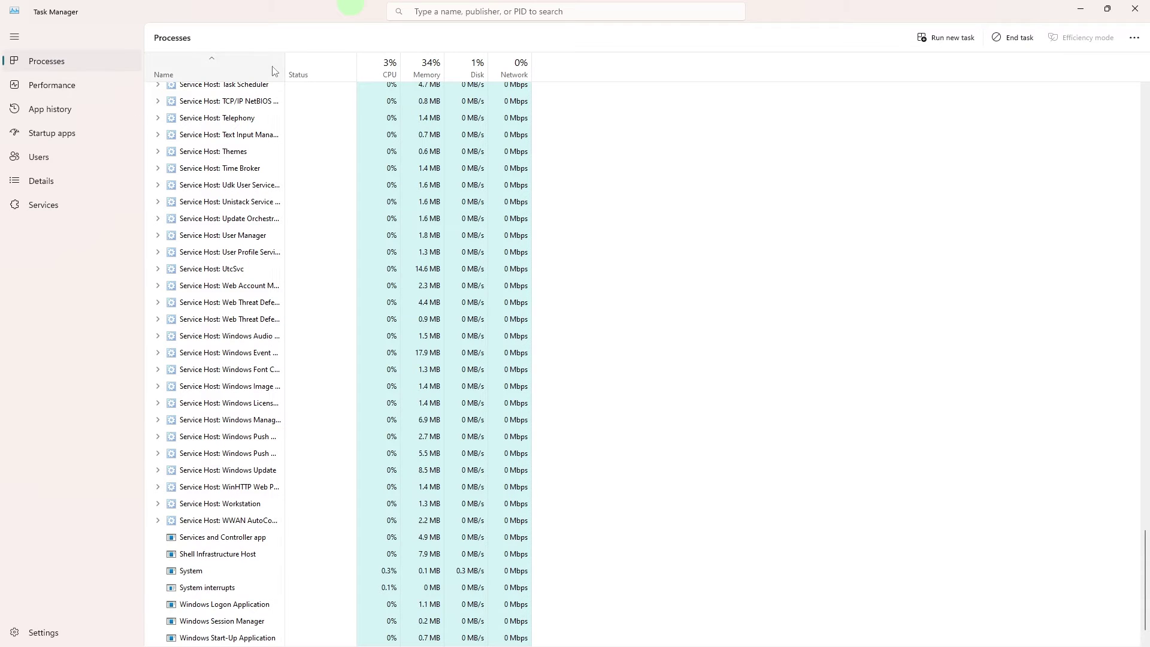
left_click(422, 13)
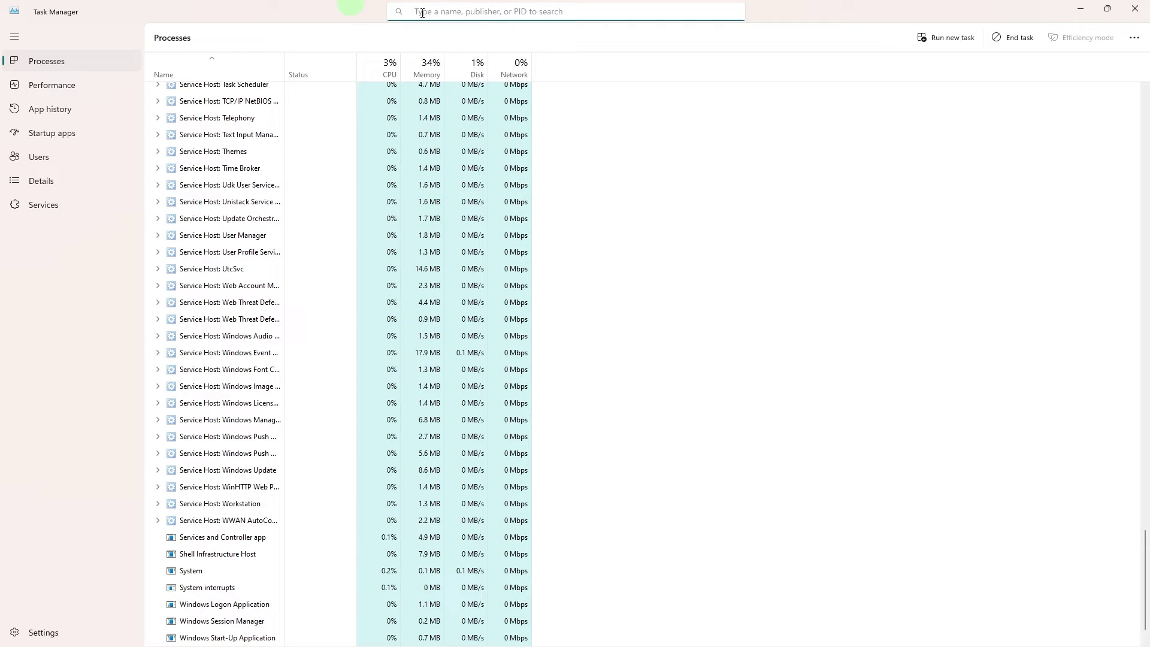
type("steam")
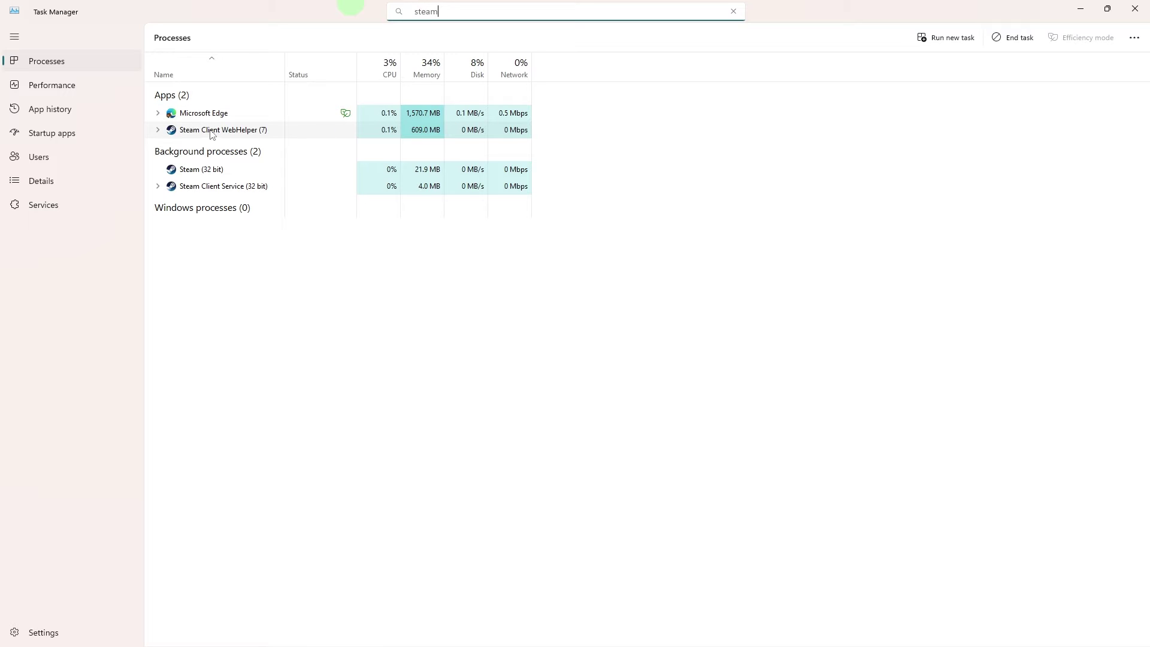
left_click(250, 134)
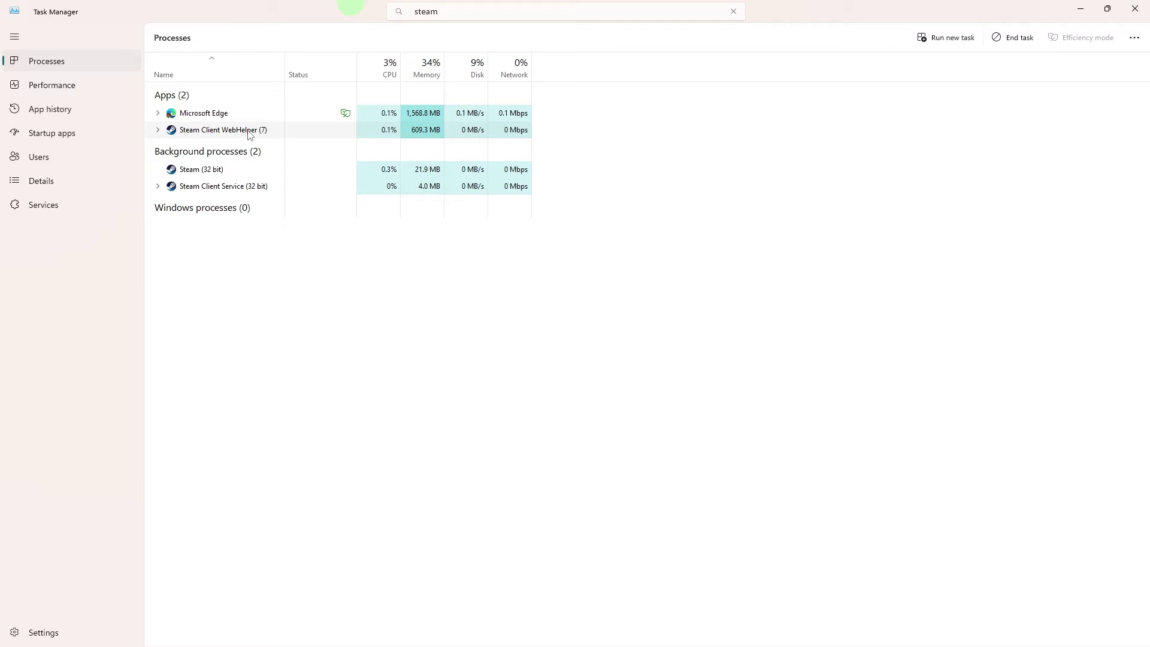
right_click(250, 134)
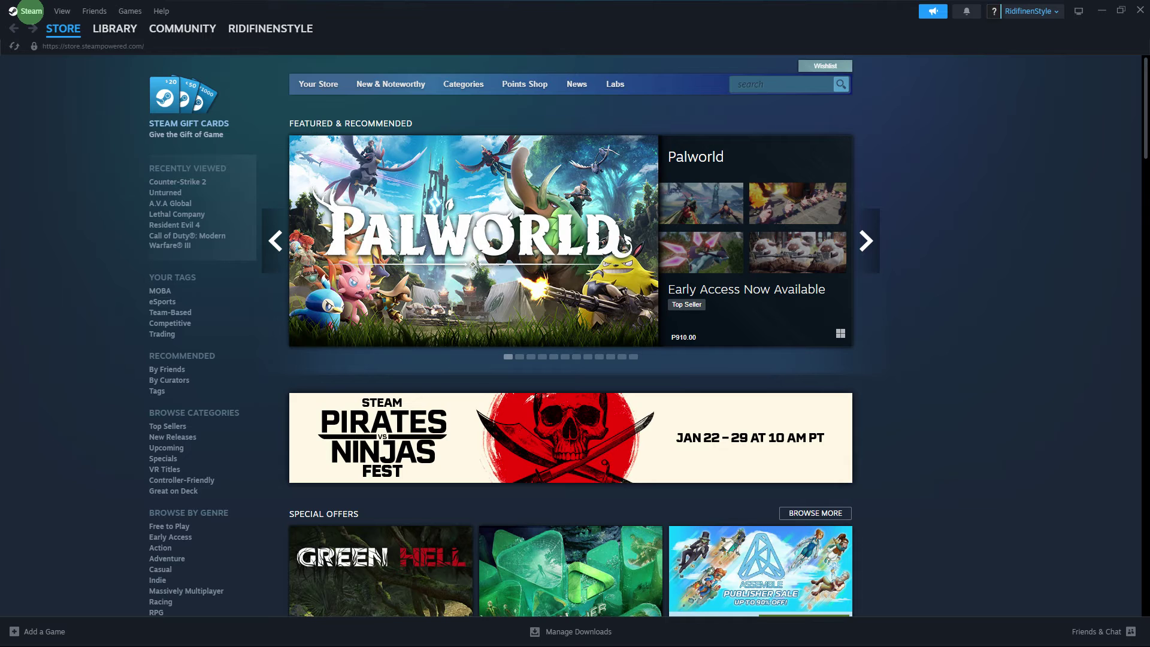
Step: In Steam Settings, turn off 'Run Steam when my computer starts' and go to In Game
left_click(30, 10)
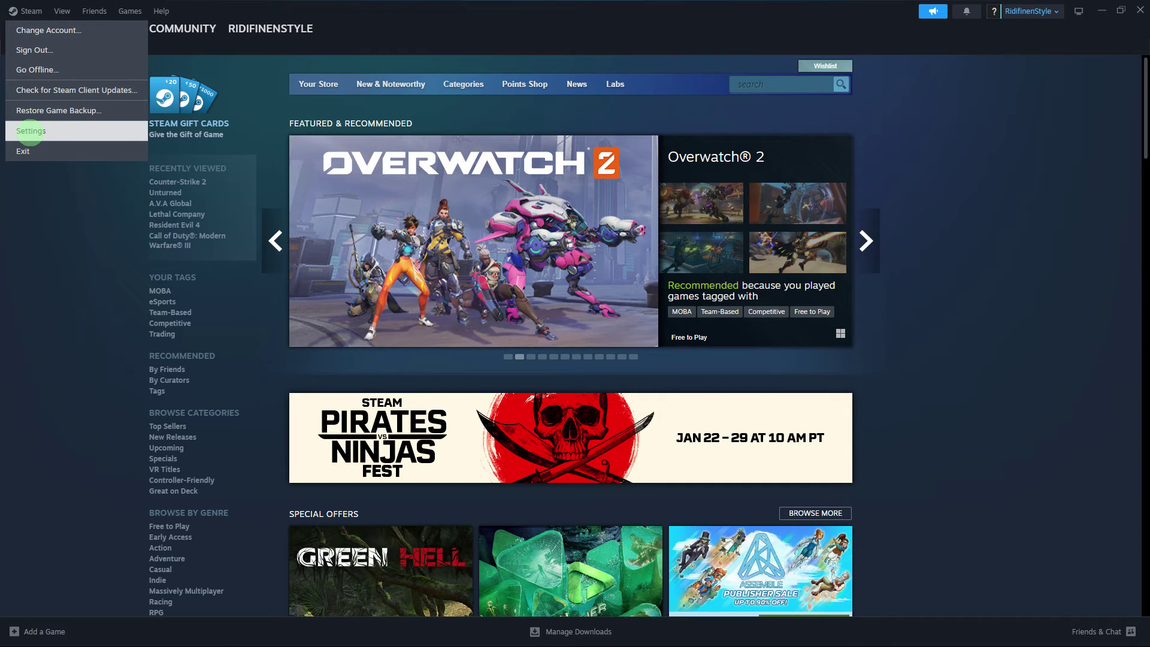
left_click(31, 131)
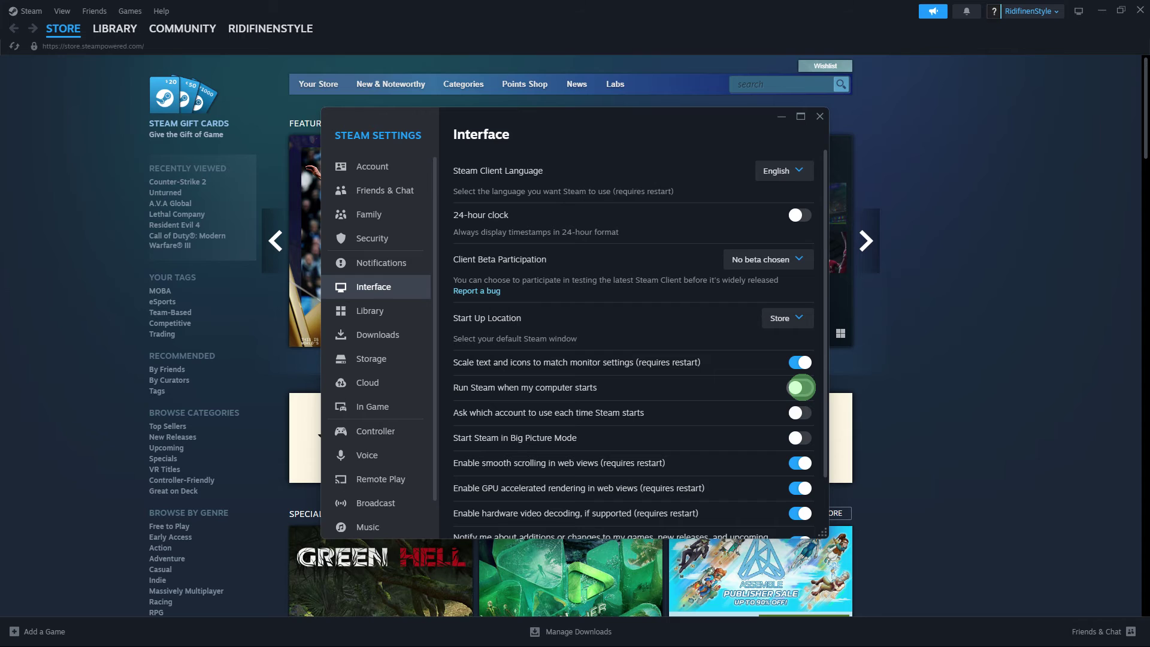
left_click(369, 407)
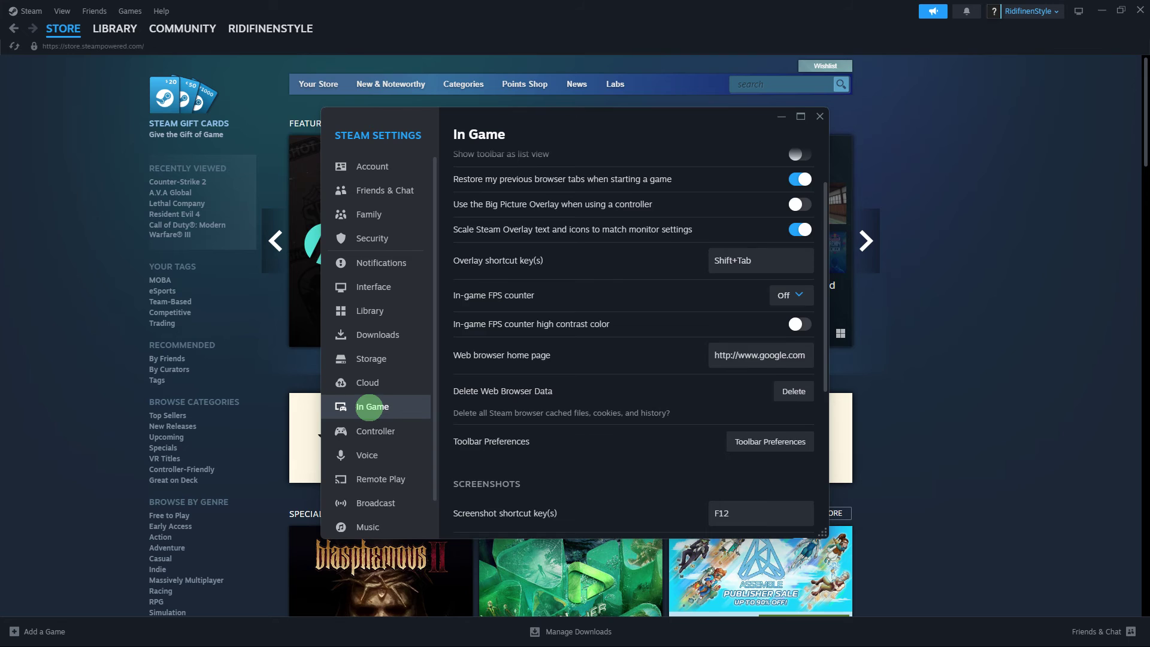
left_click(369, 407)
Step: Use Delete Web Browser Data to clear Steam's cached files, cookies and history
left_click(794, 451)
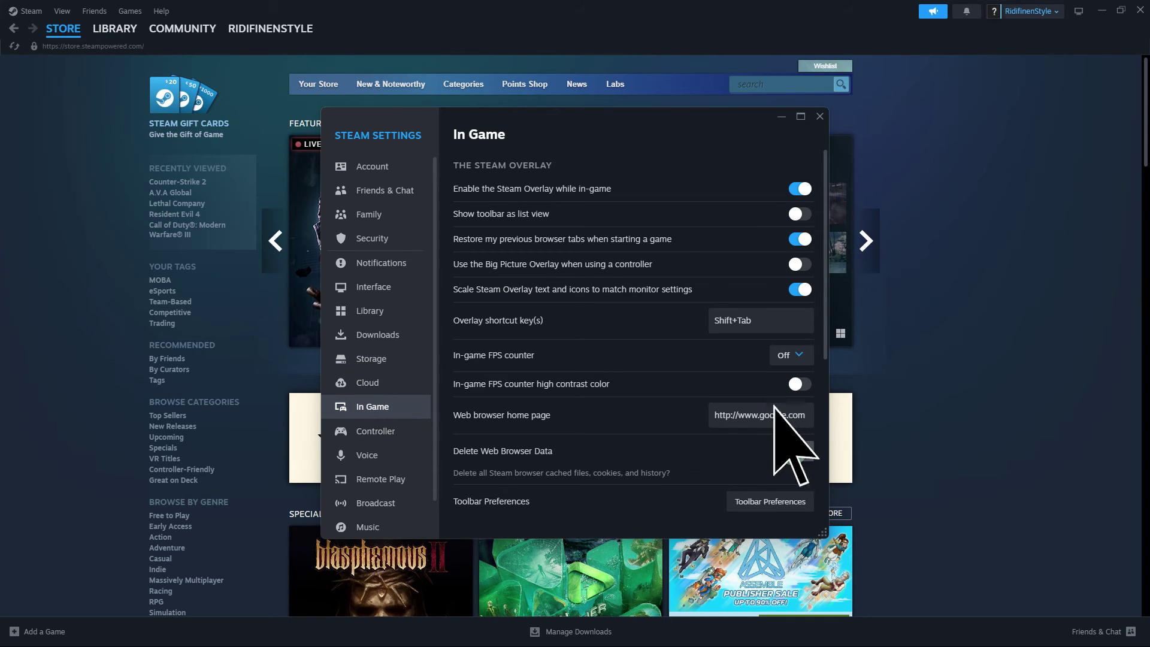
left_click(793, 451)
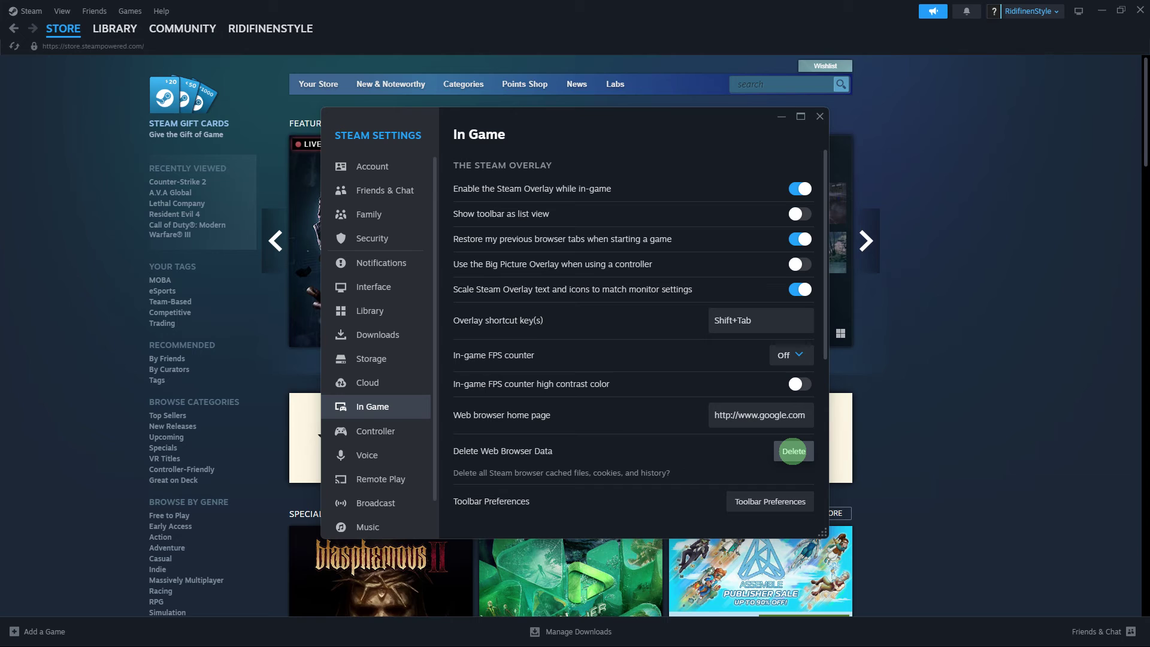